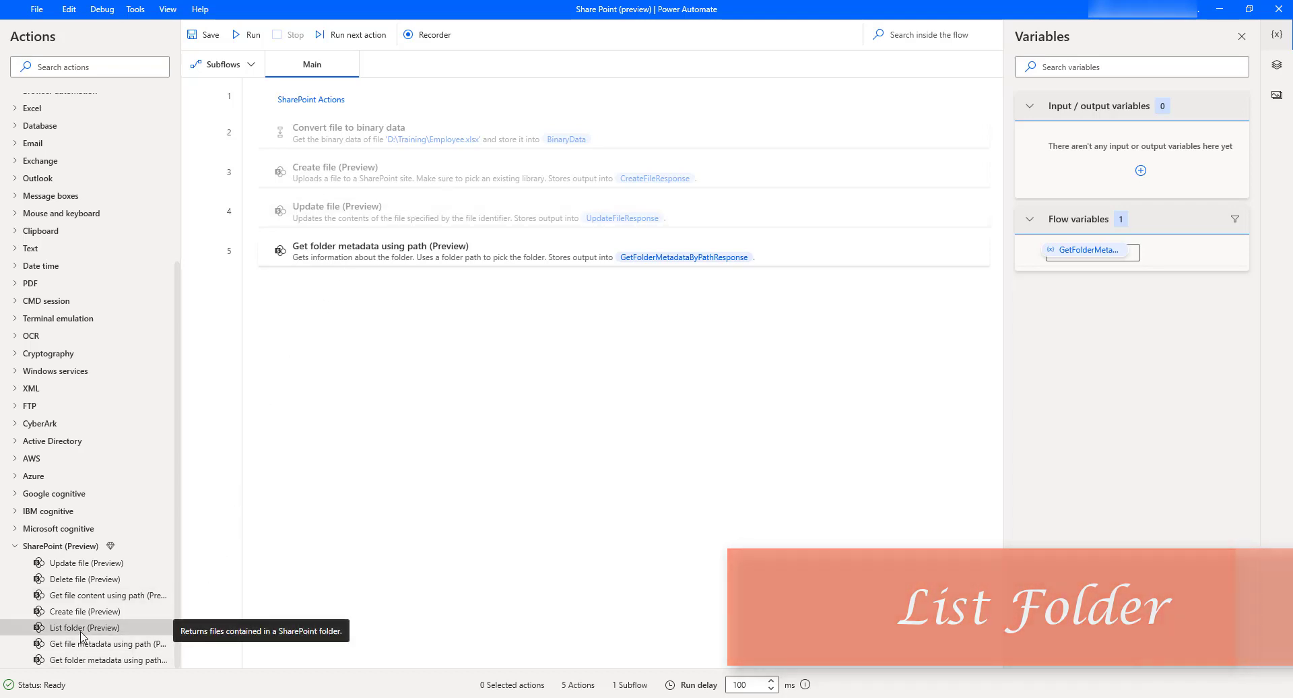
Step: Add a List folder action at the end of the flow with the PowerAutomateDesktopTutorials SharePoint site URL as its site address
left_click_drag(81, 635, 544, 441)
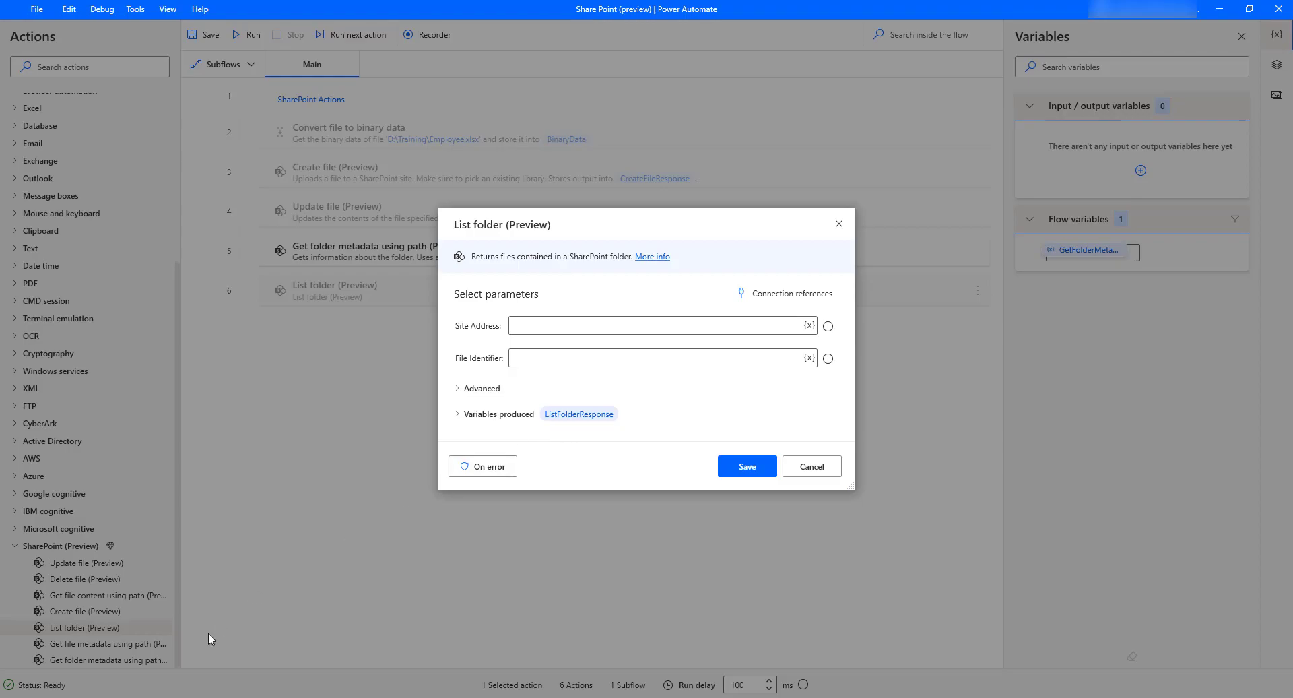
key("alt+Tab")
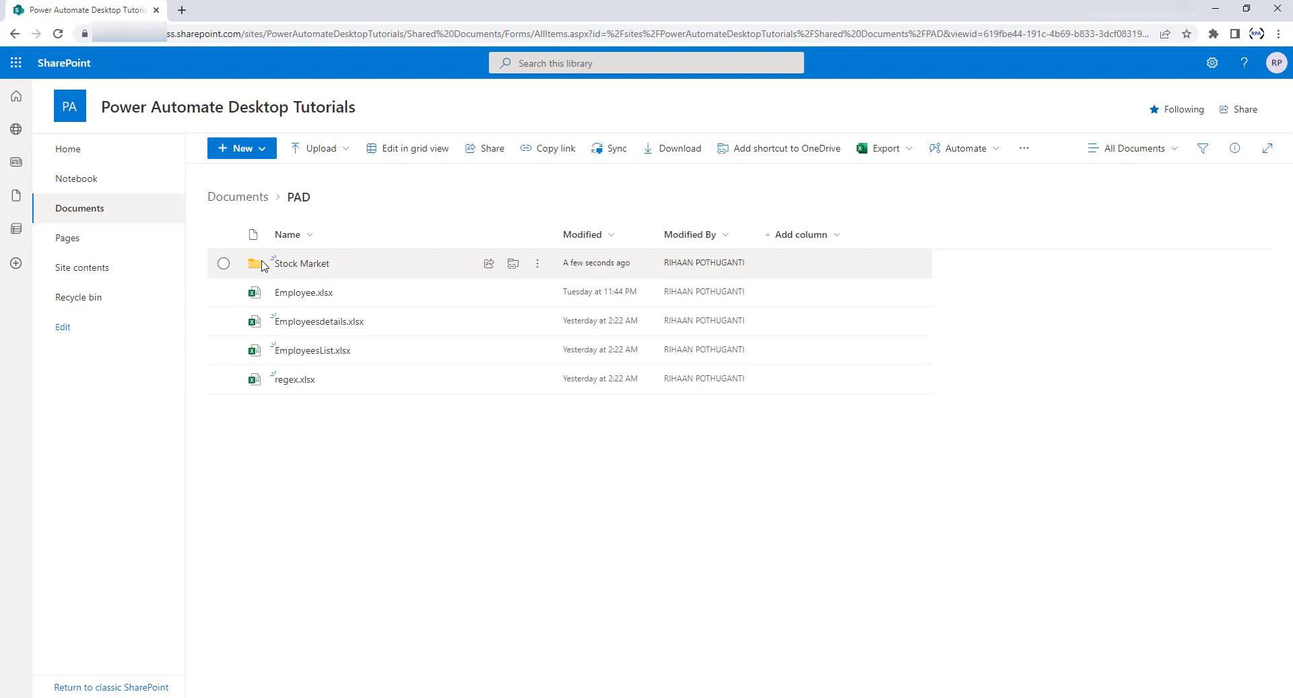
key("alt+Tab")
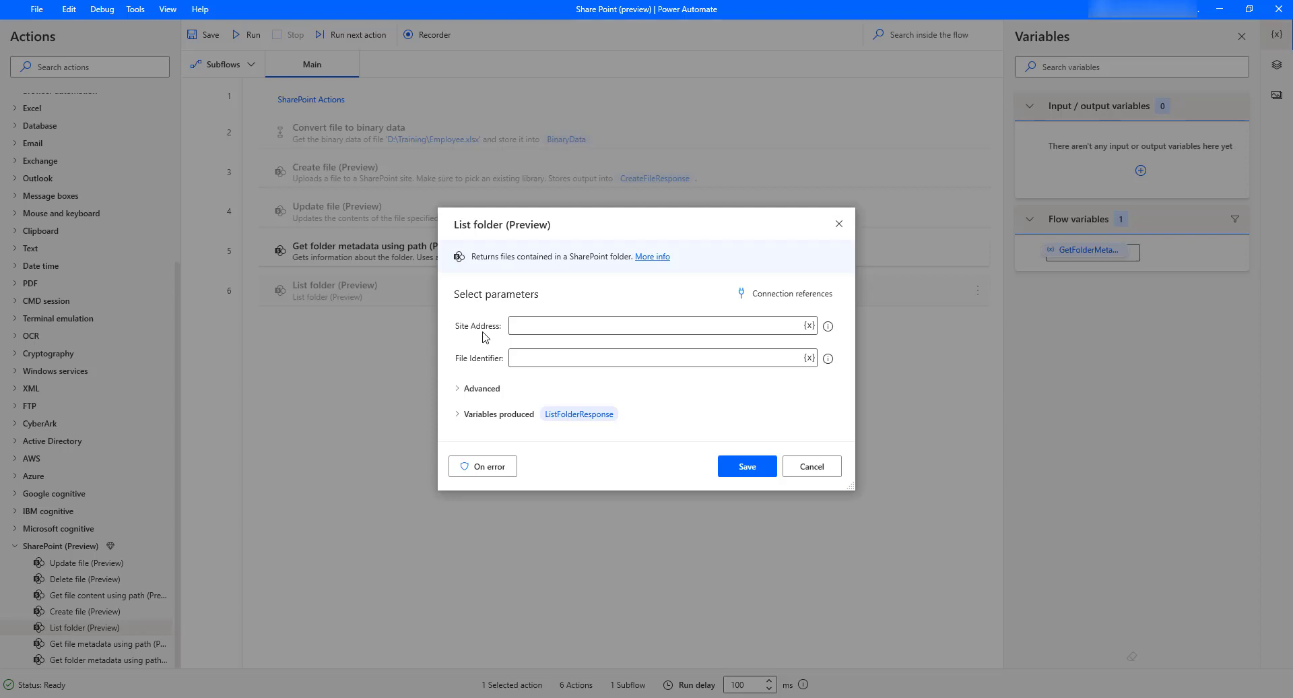
left_click(537, 328)
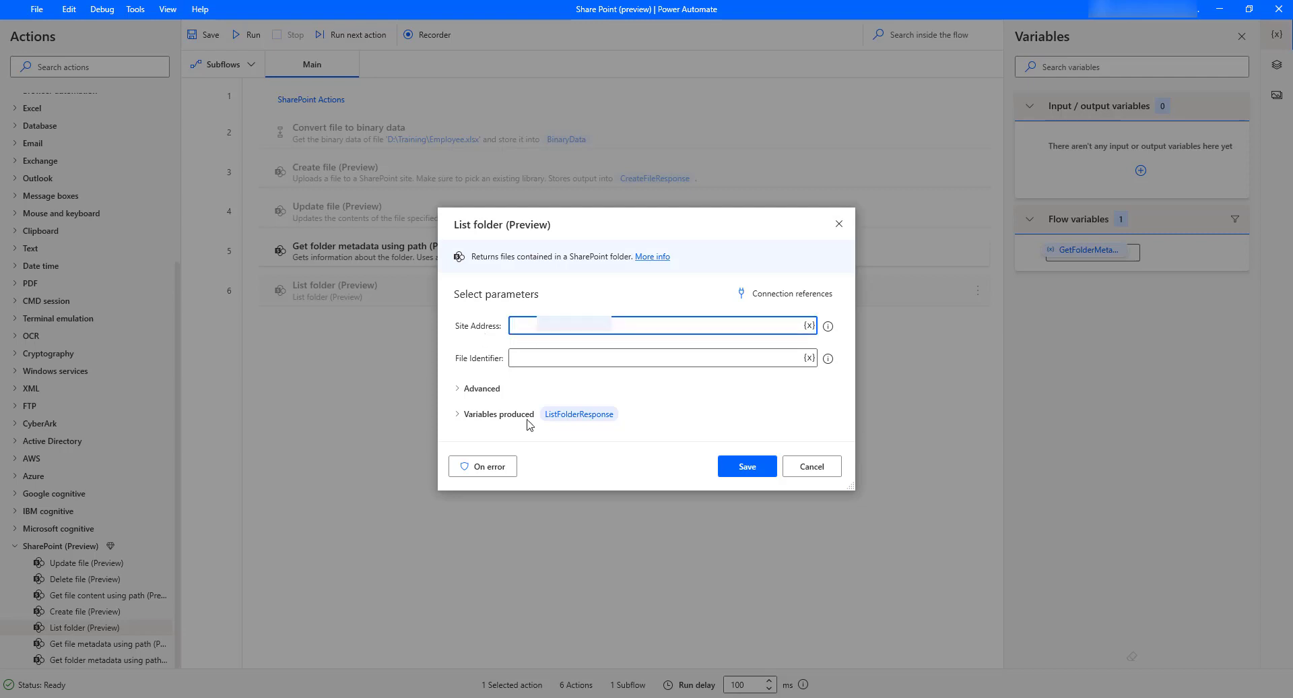
key("ctrl+v")
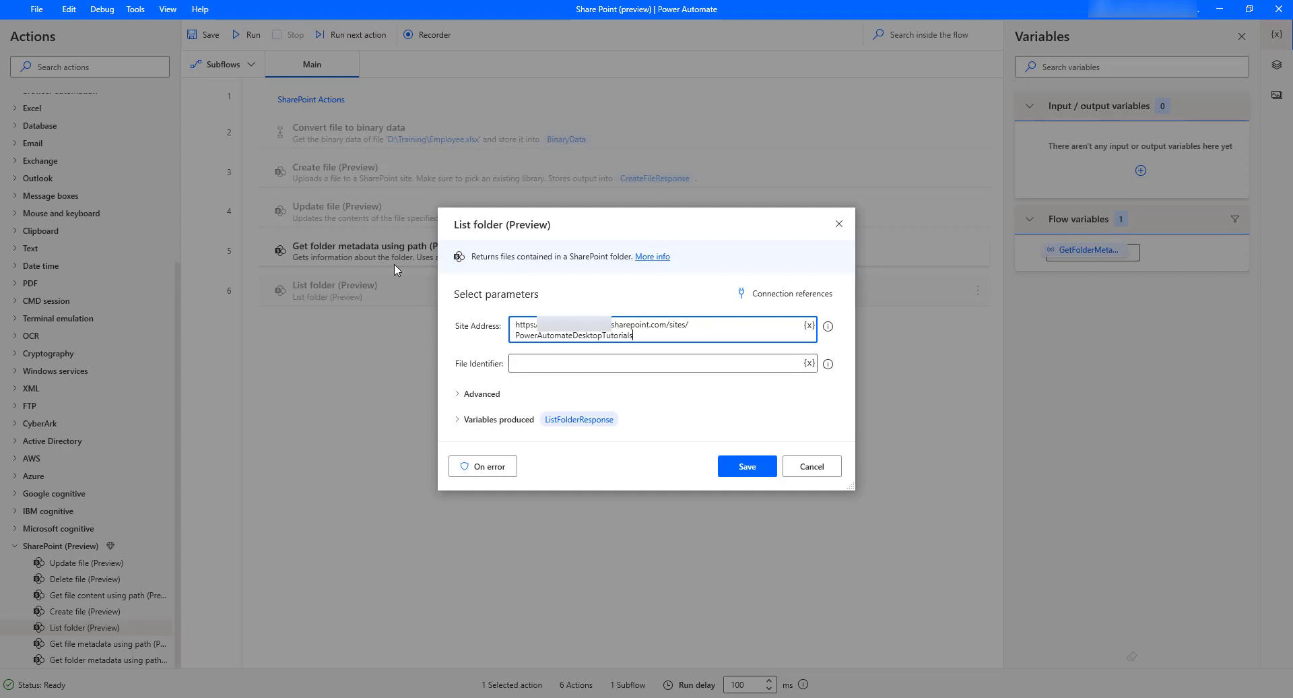
Step: Set the List folder action's file identifier to %GetFolderMetadataByPathResponse['Id']% and save the action
left_click(810, 366)
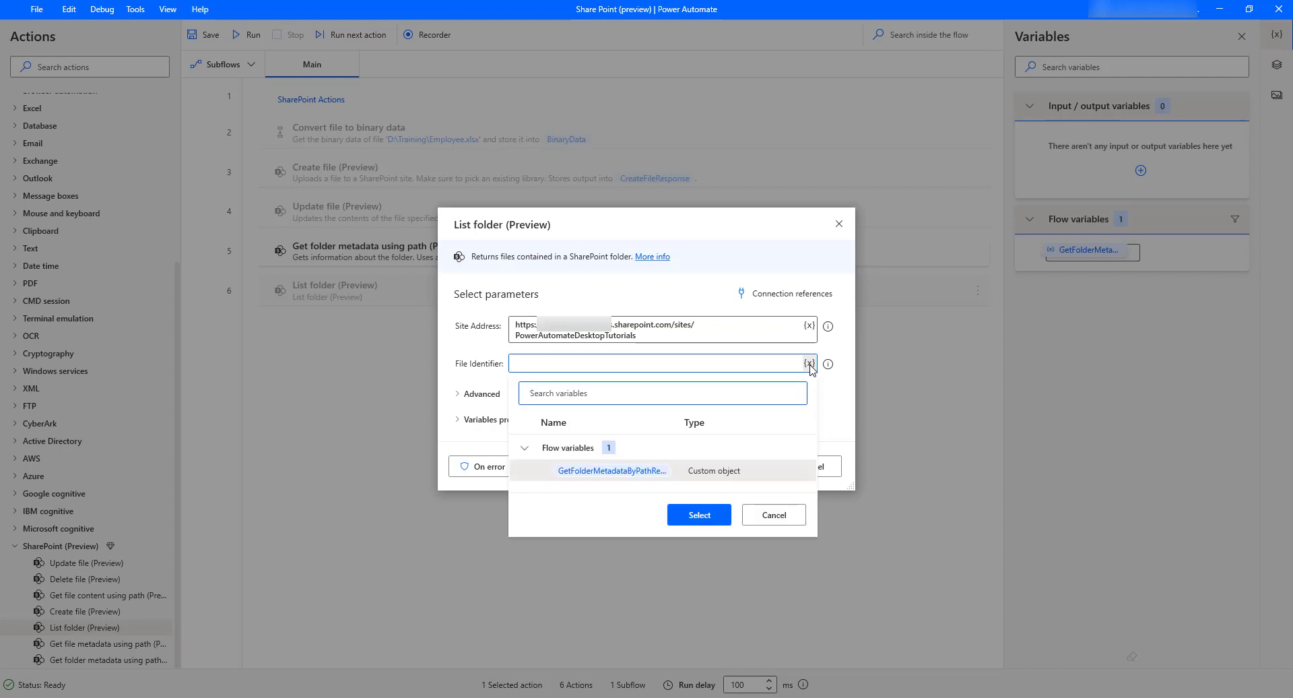
double_click(636, 471)
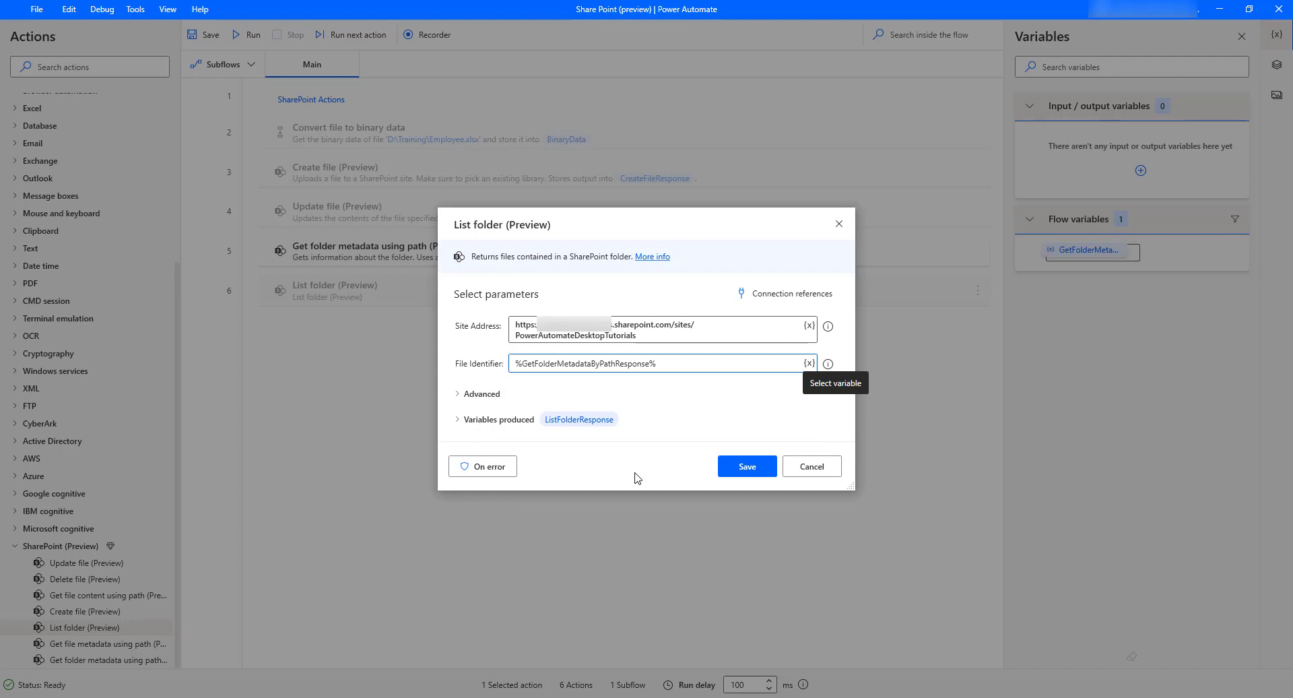
type("[")
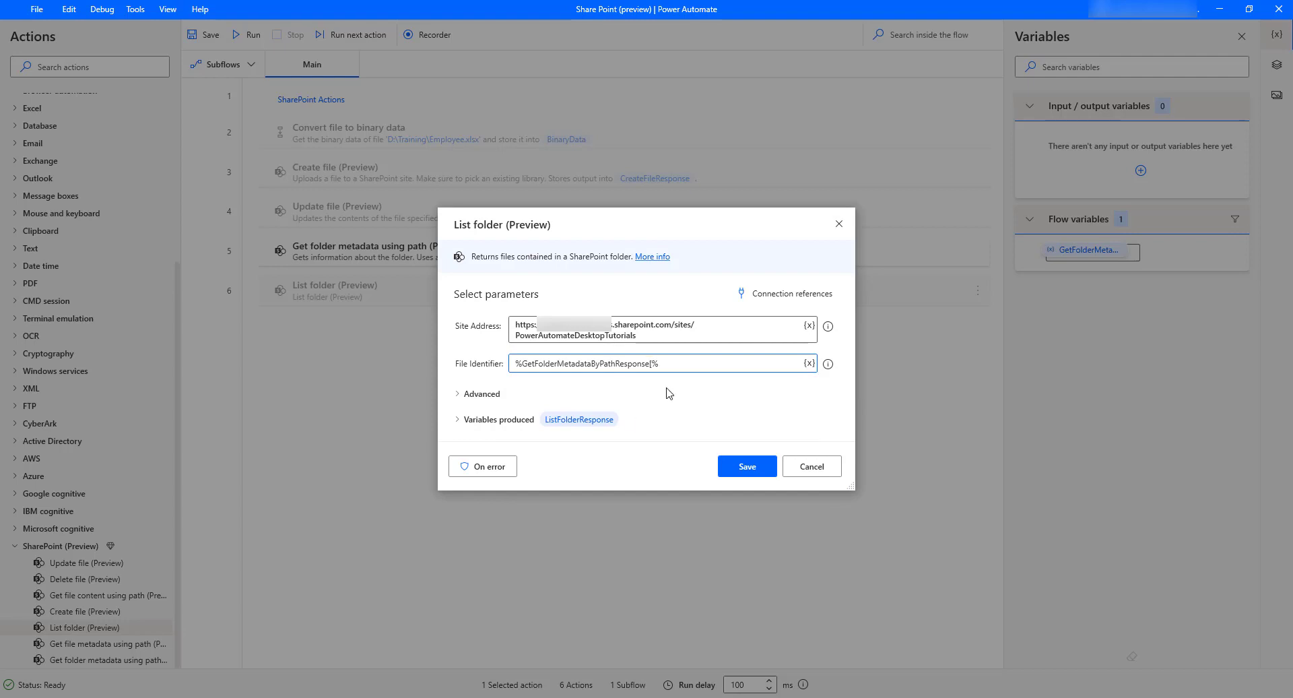
type("'Id']")
key("Left")
key("Left")
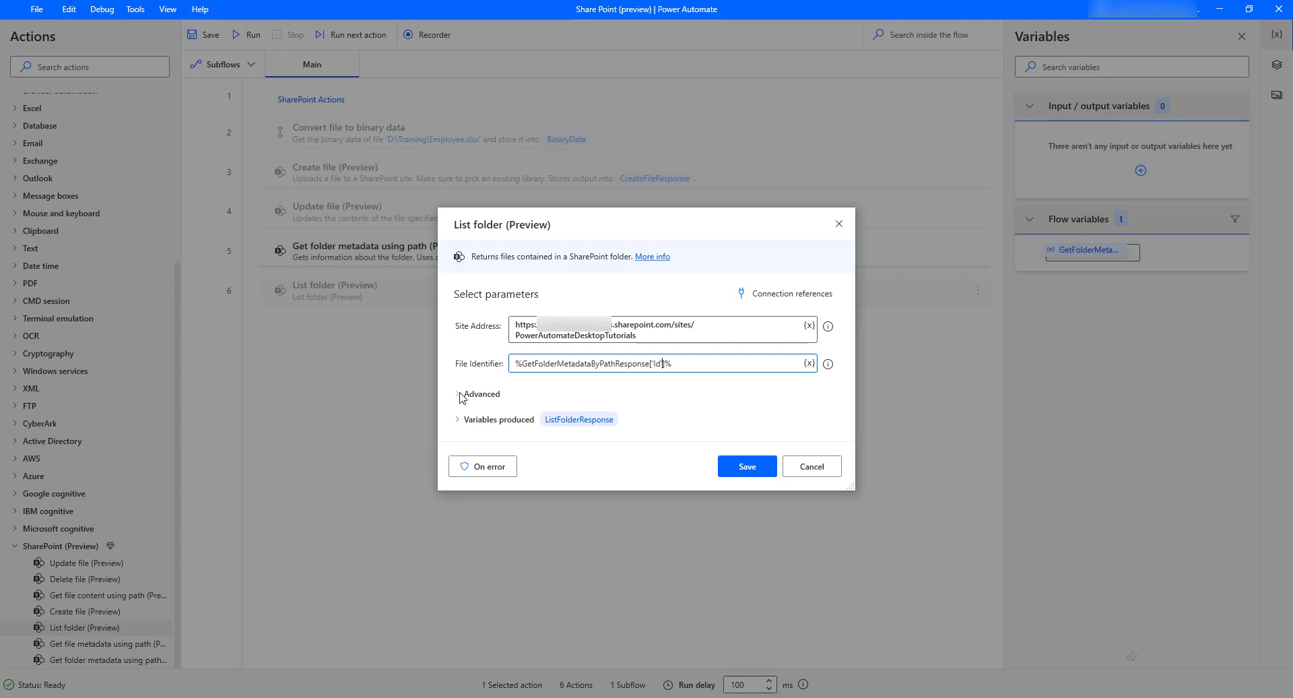
left_click(458, 395)
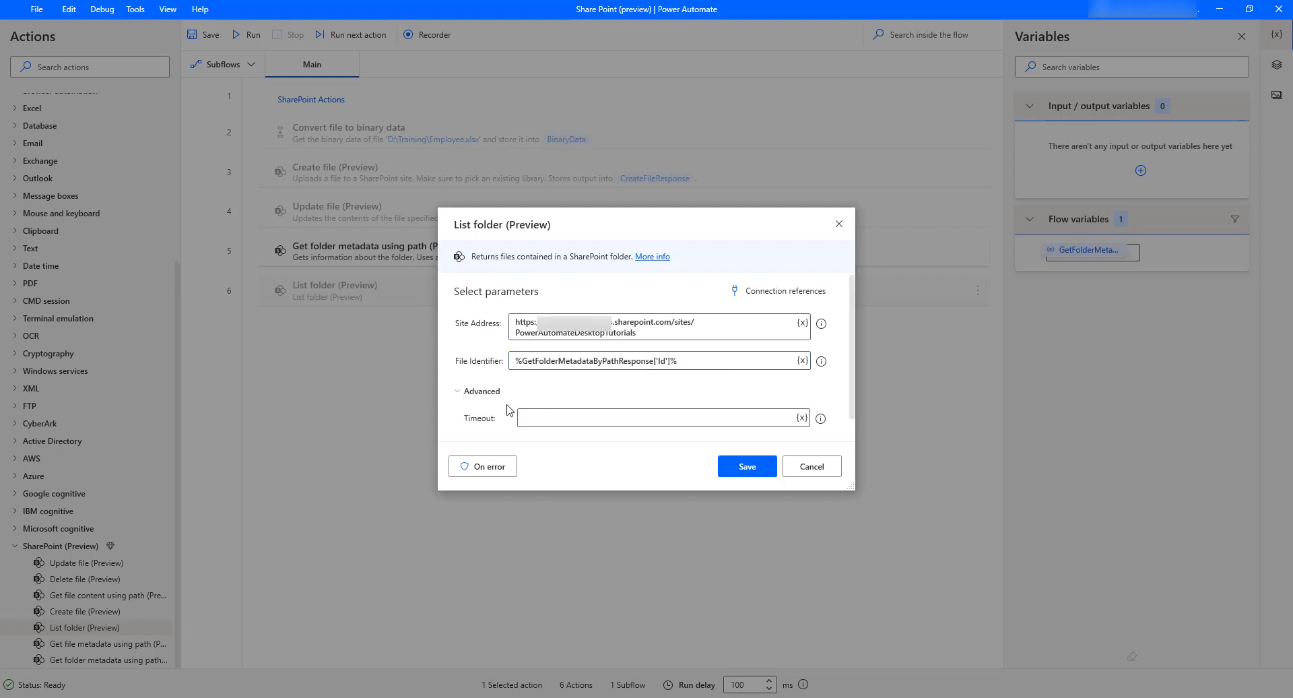
left_click(457, 394)
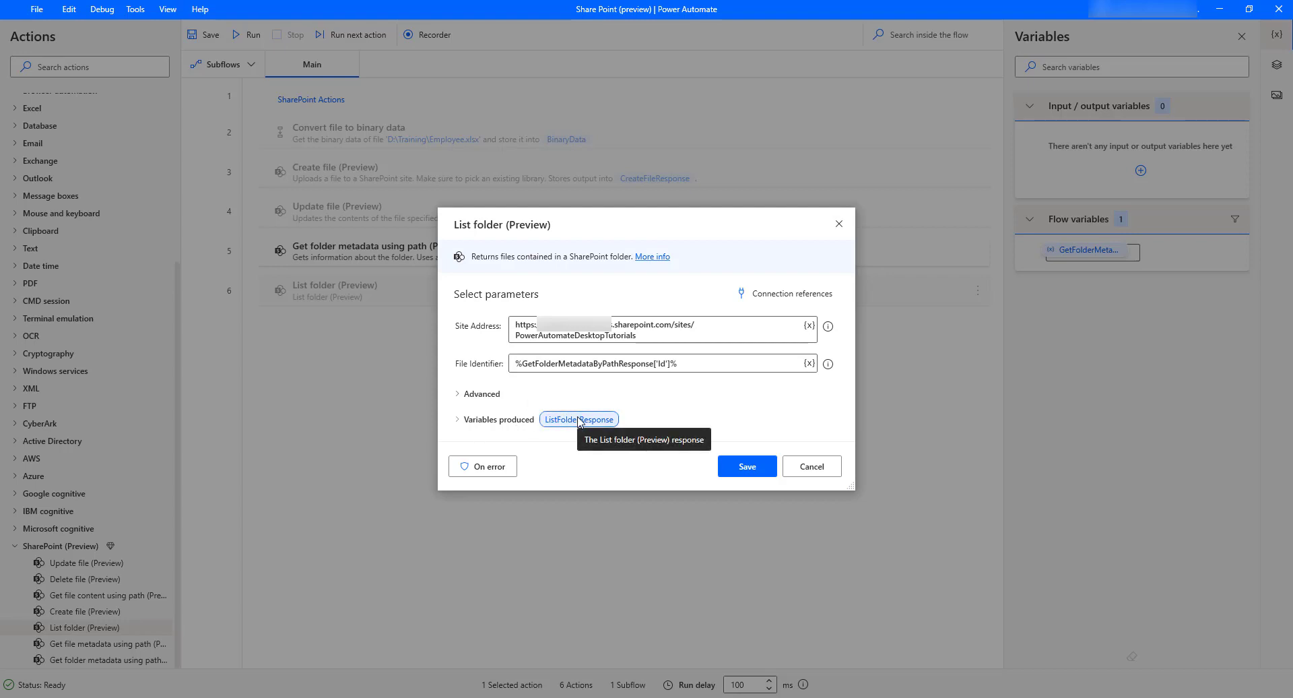
left_click(746, 469)
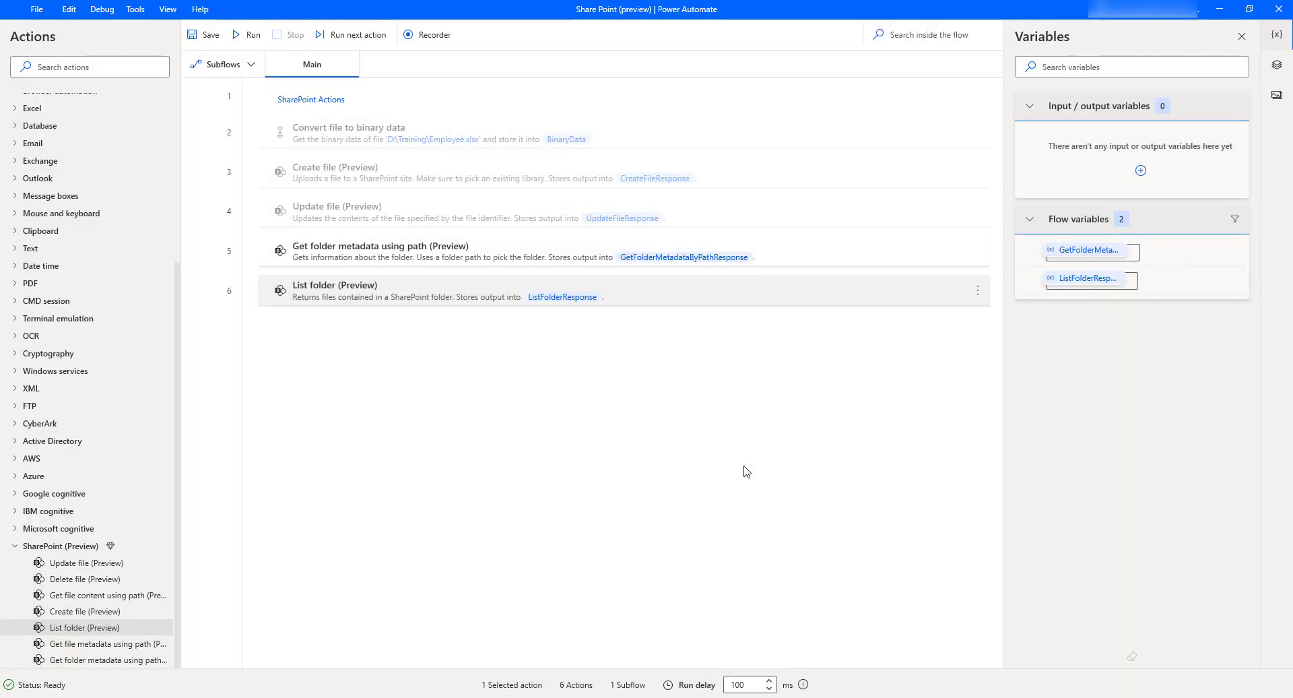
Step: Run the flow and compare the items in the ListFolderResponse variable with the contents of the PAD folder in SharePoint
left_click(254, 35)
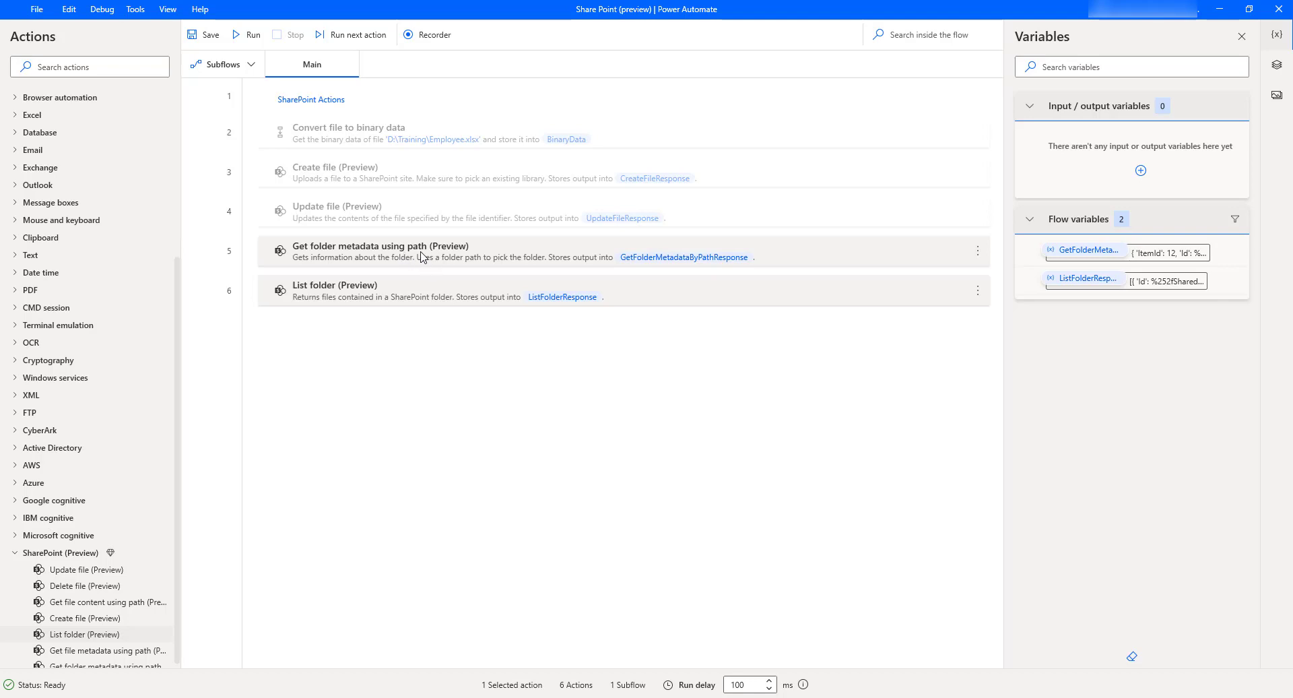
left_click(398, 305)
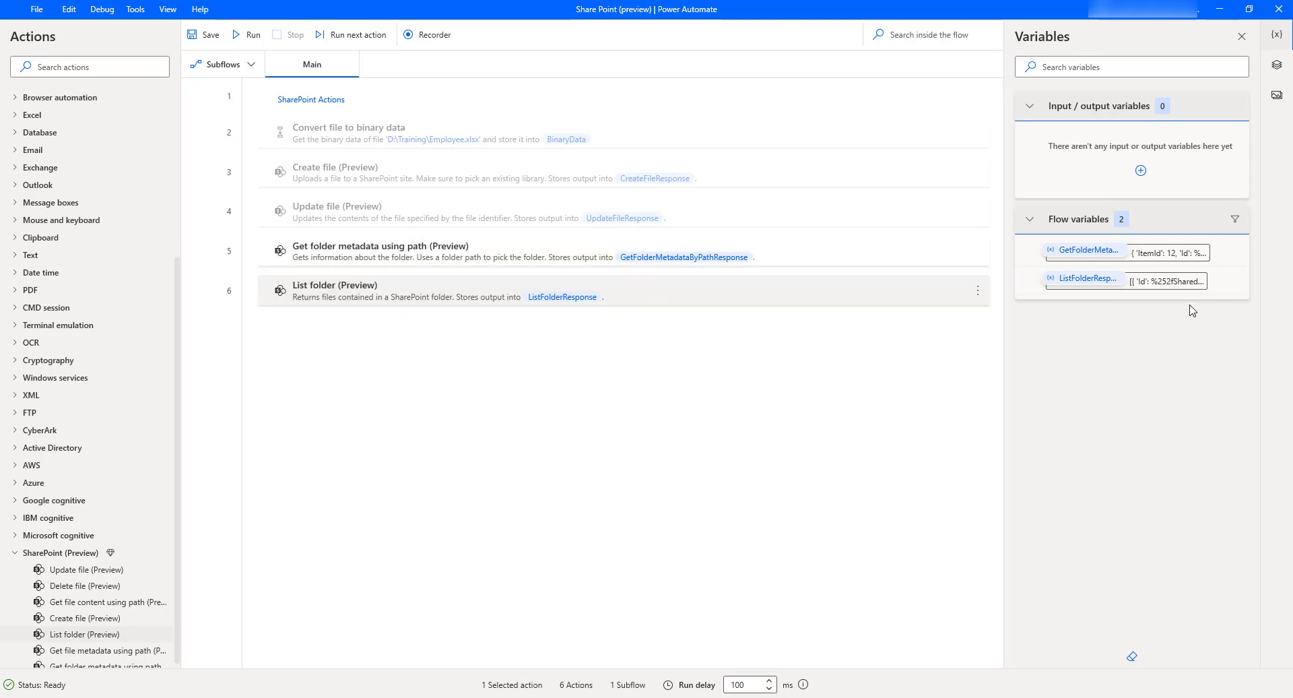
double_click(1087, 278)
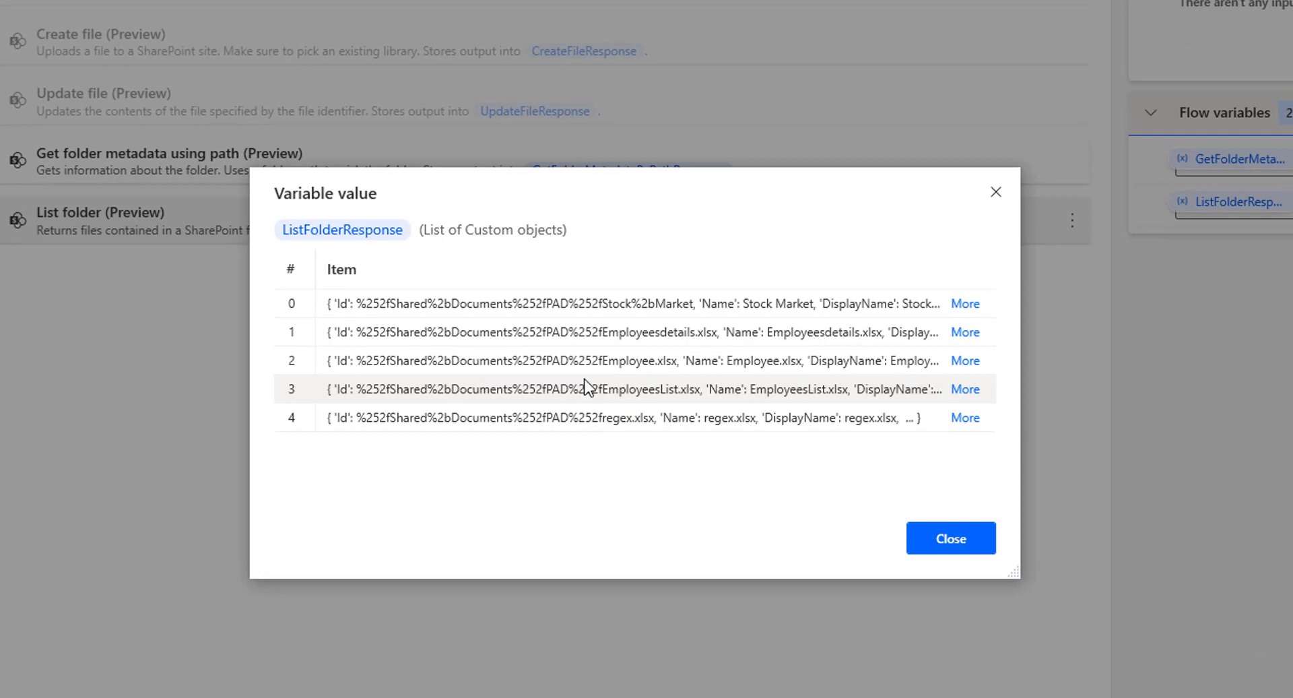
left_click(343, 307)
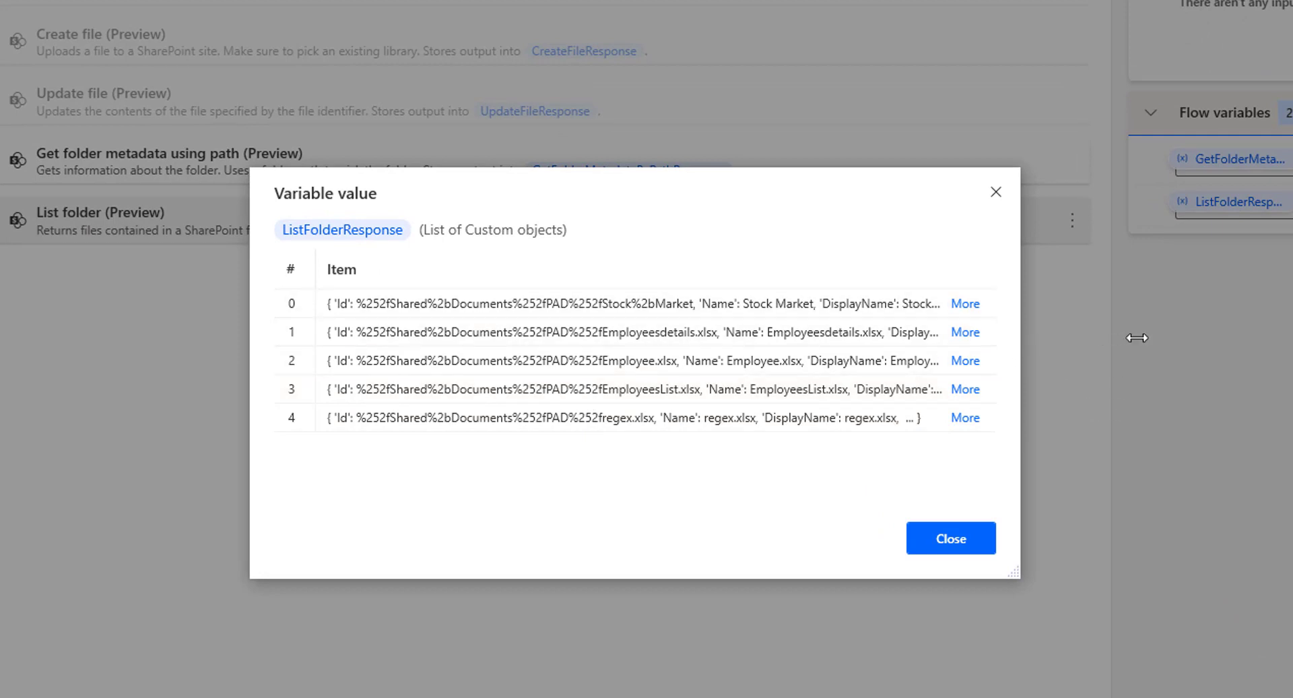
left_click_drag(1020, 337, 1210, 338)
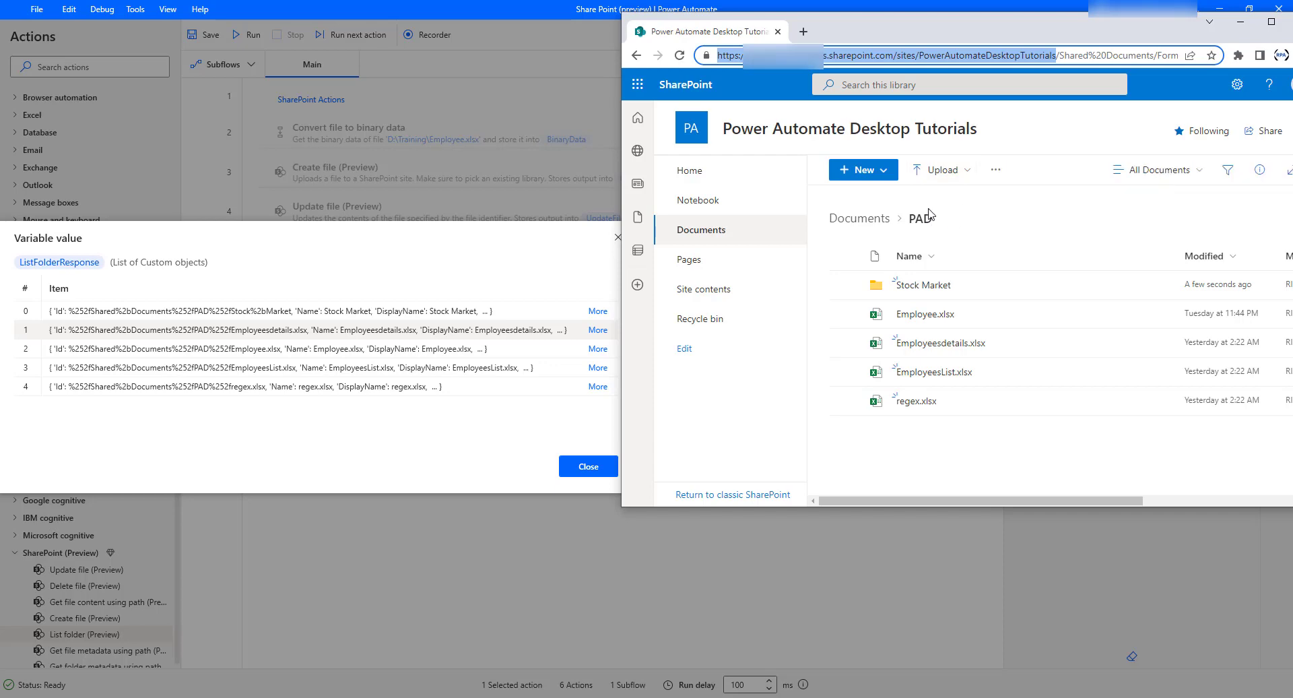
left_click(32, 314)
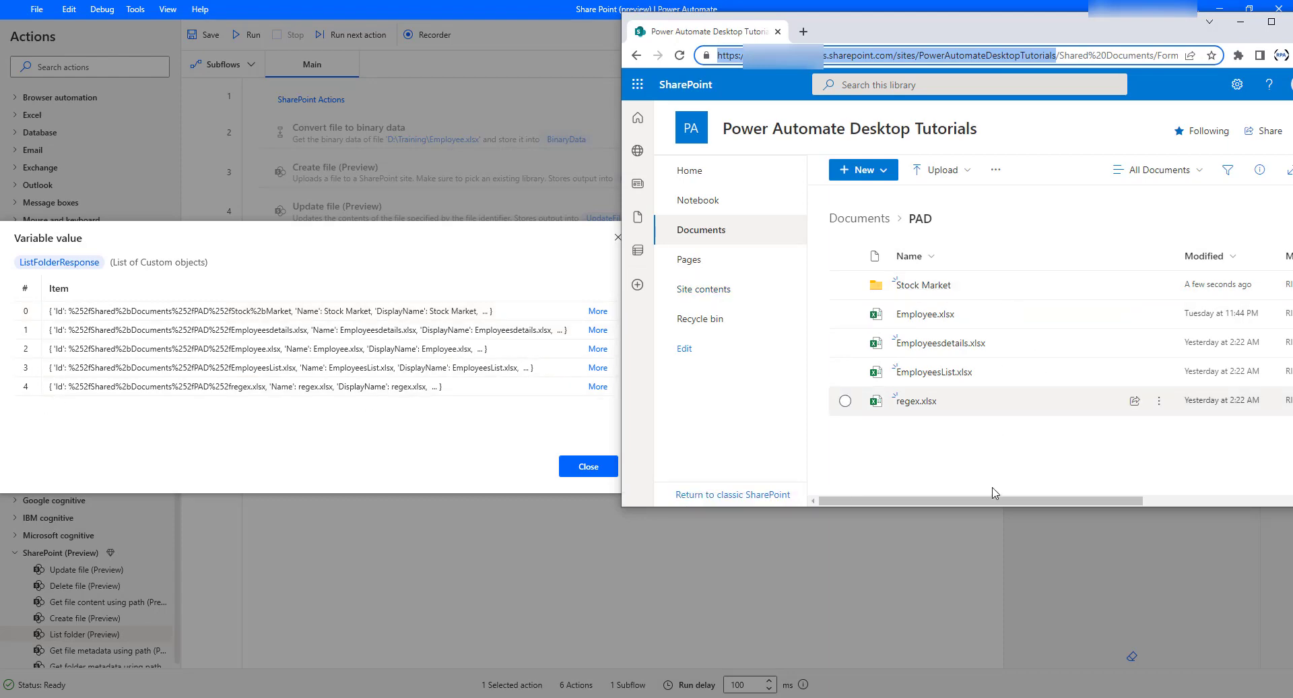
Step: Examine all properties of the Stock Market folder item in ListFolderResponse, then return to the item list
left_click(601, 314)
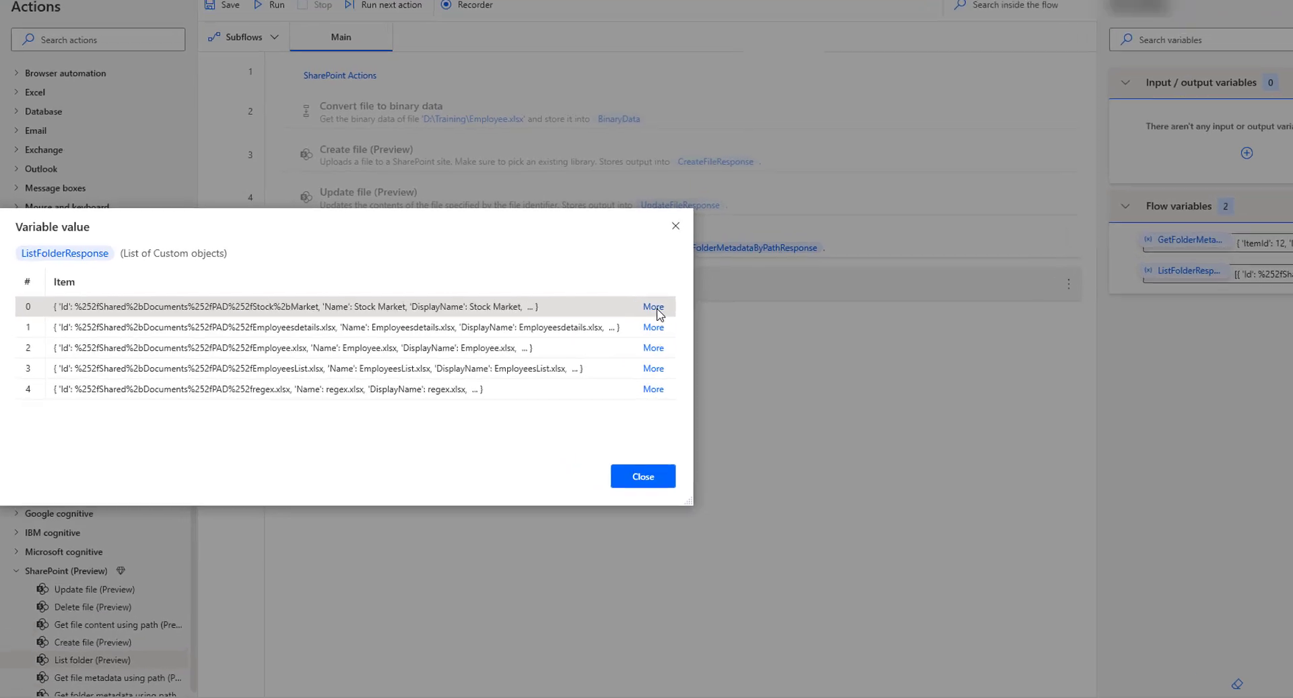
left_click(653, 308)
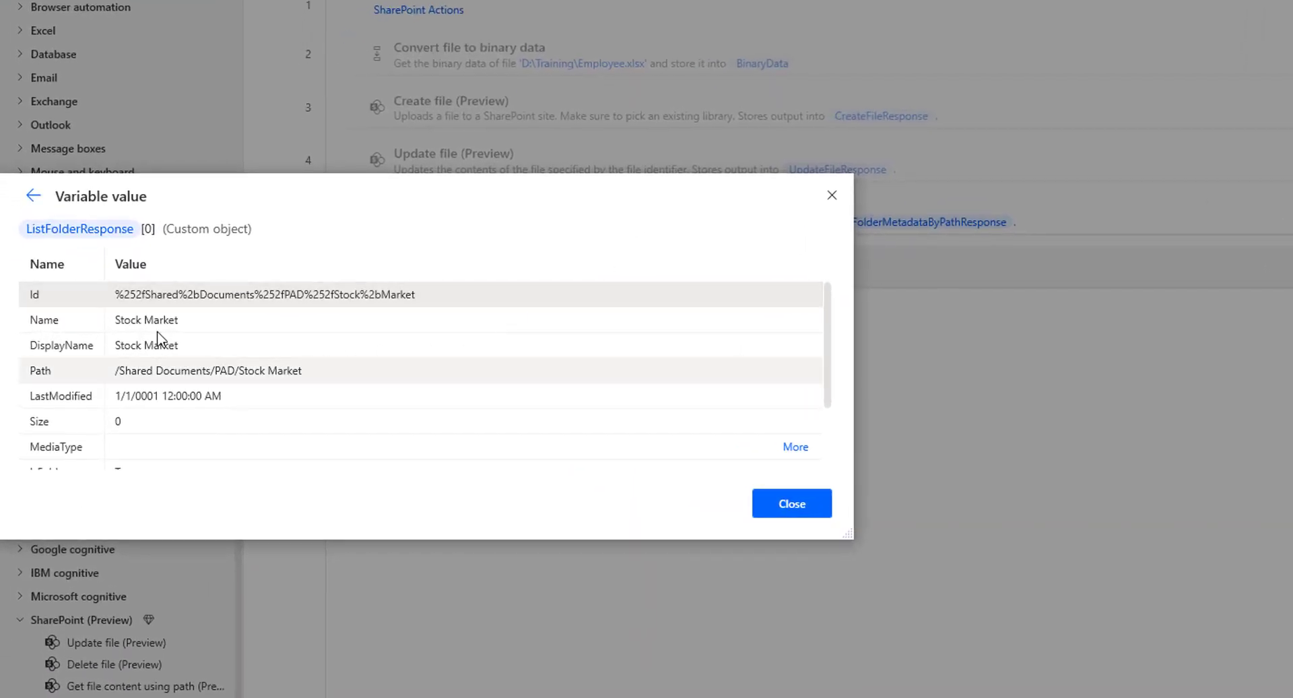
left_click(75, 300)
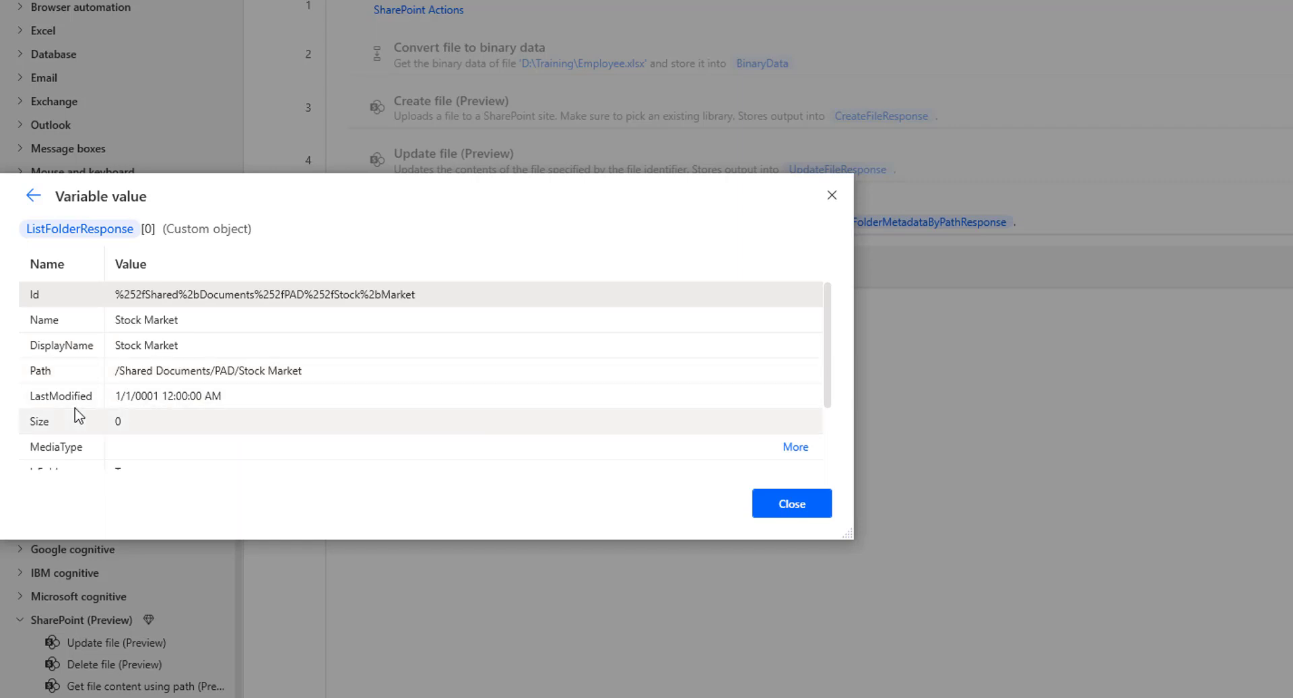
scroll(74, 421, "down", 1)
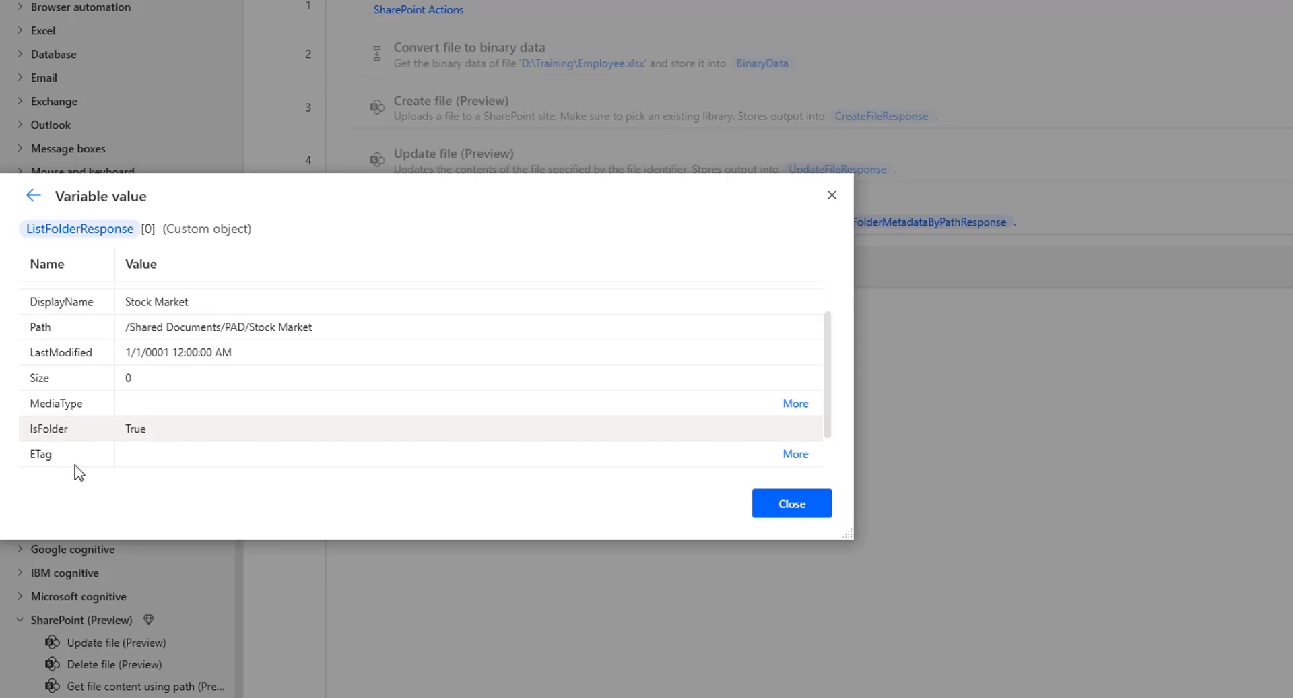
scroll(57, 451, "down", 1)
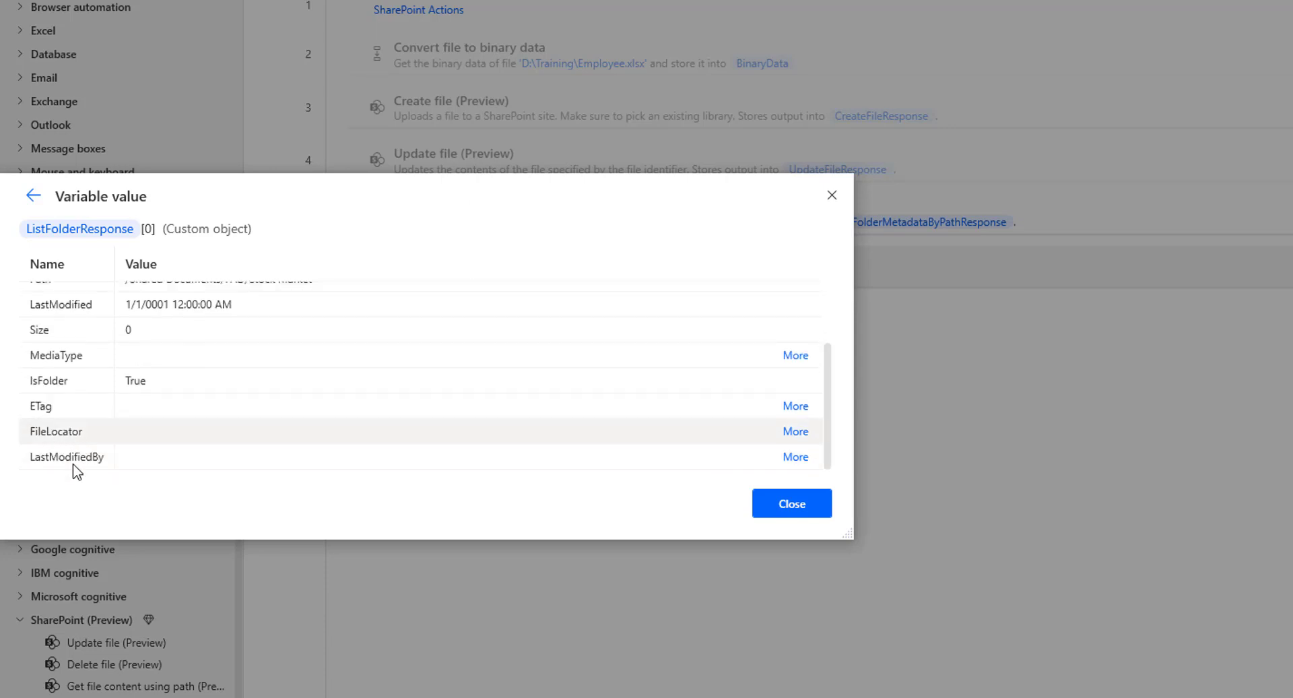
left_click(33, 196)
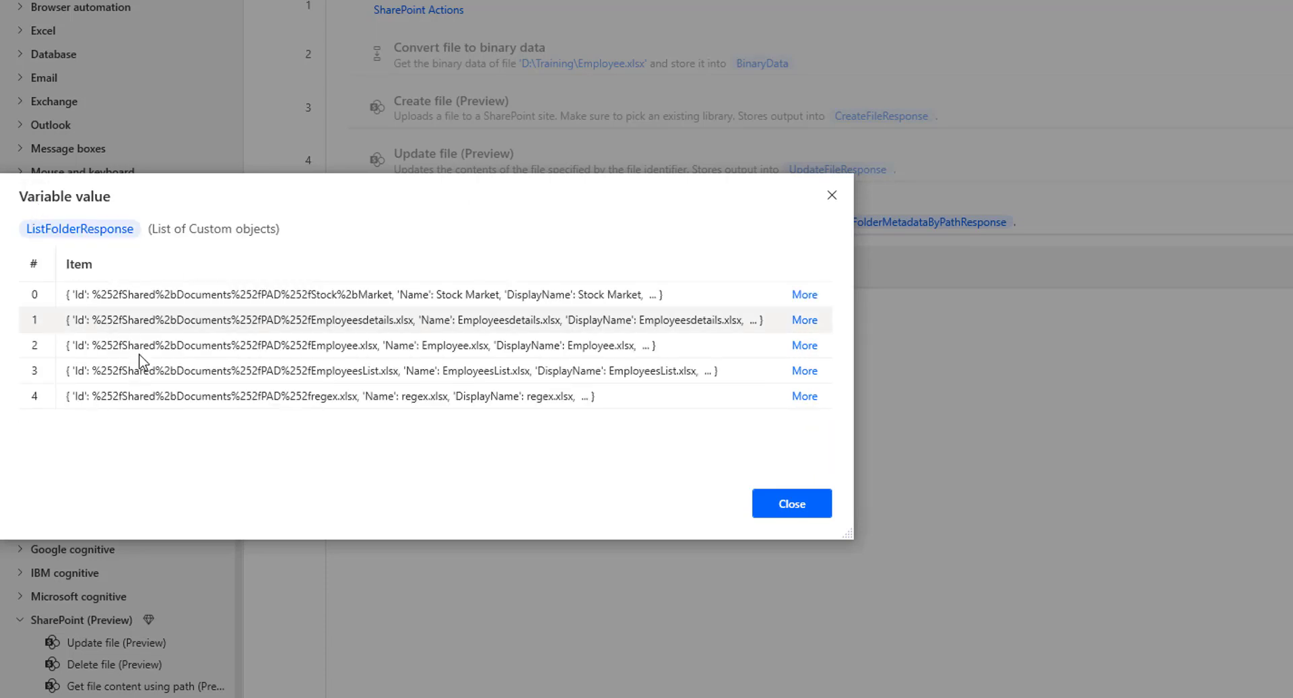
Step: Examine all properties of the Employeesdetails.xlsx item in ListFolderResponse and close the variable value
left_click(805, 320)
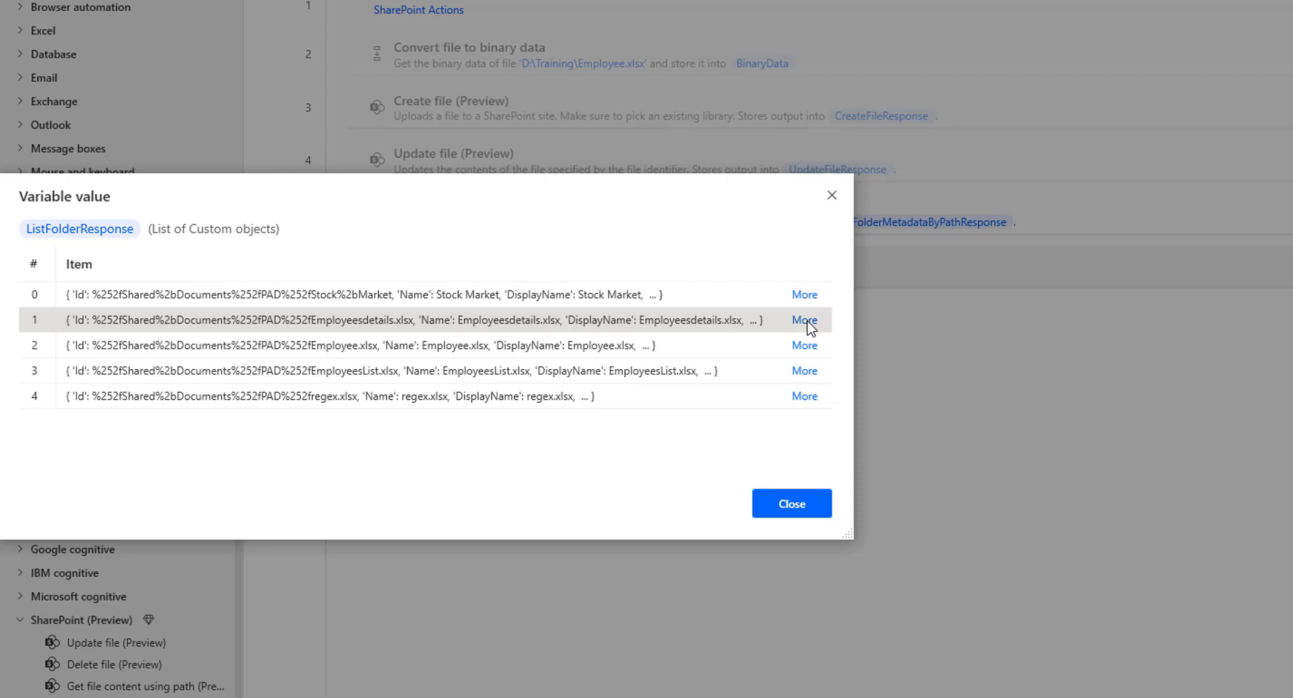
left_click(807, 322)
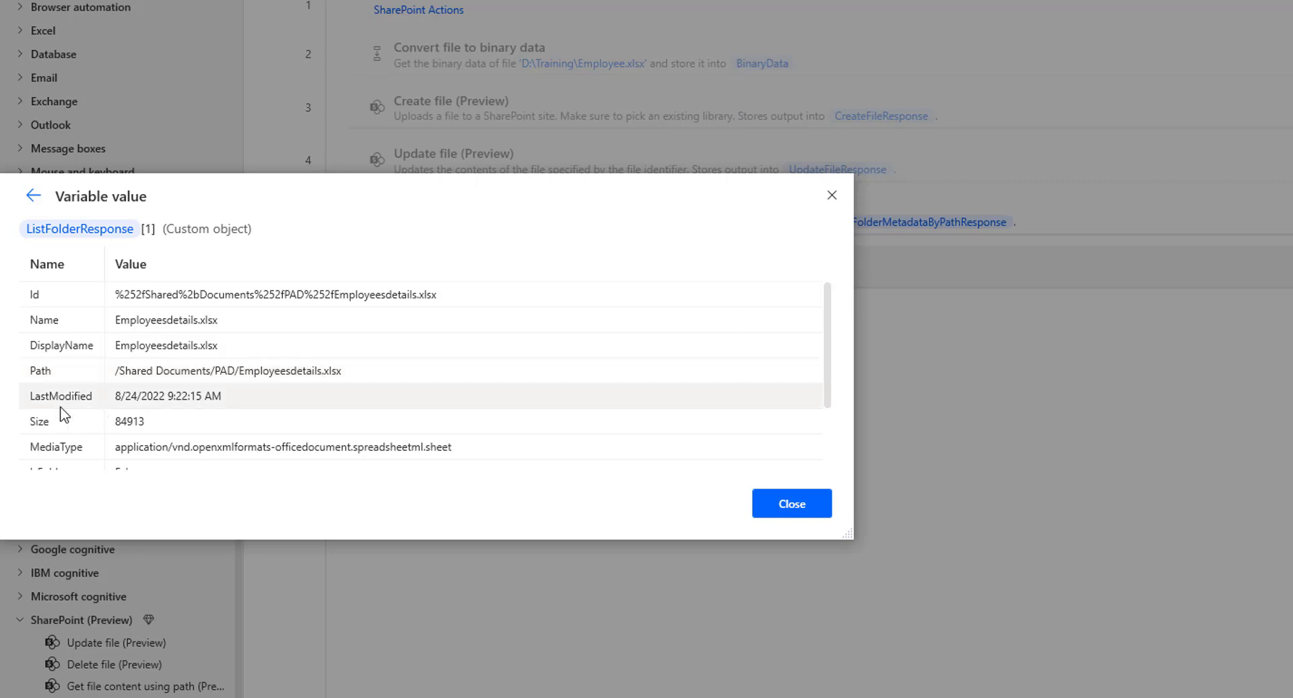
scroll(64, 414, "down", 1)
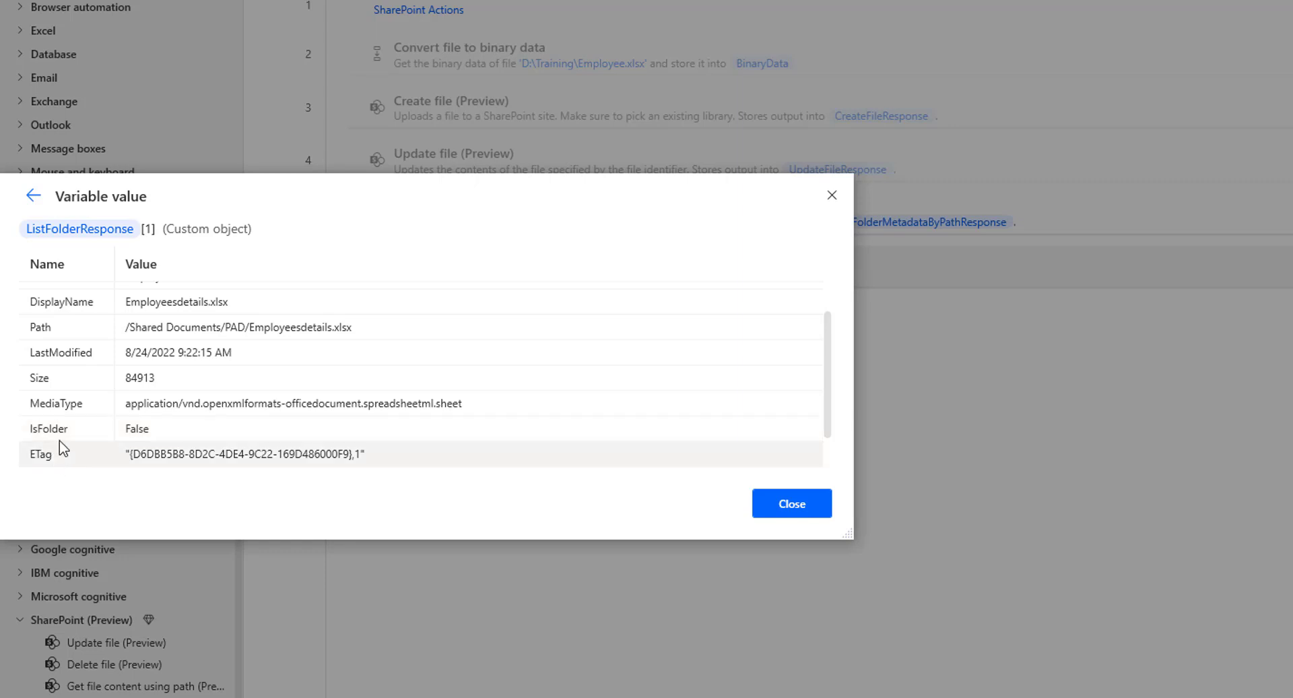
scroll(60, 444, "down", 1)
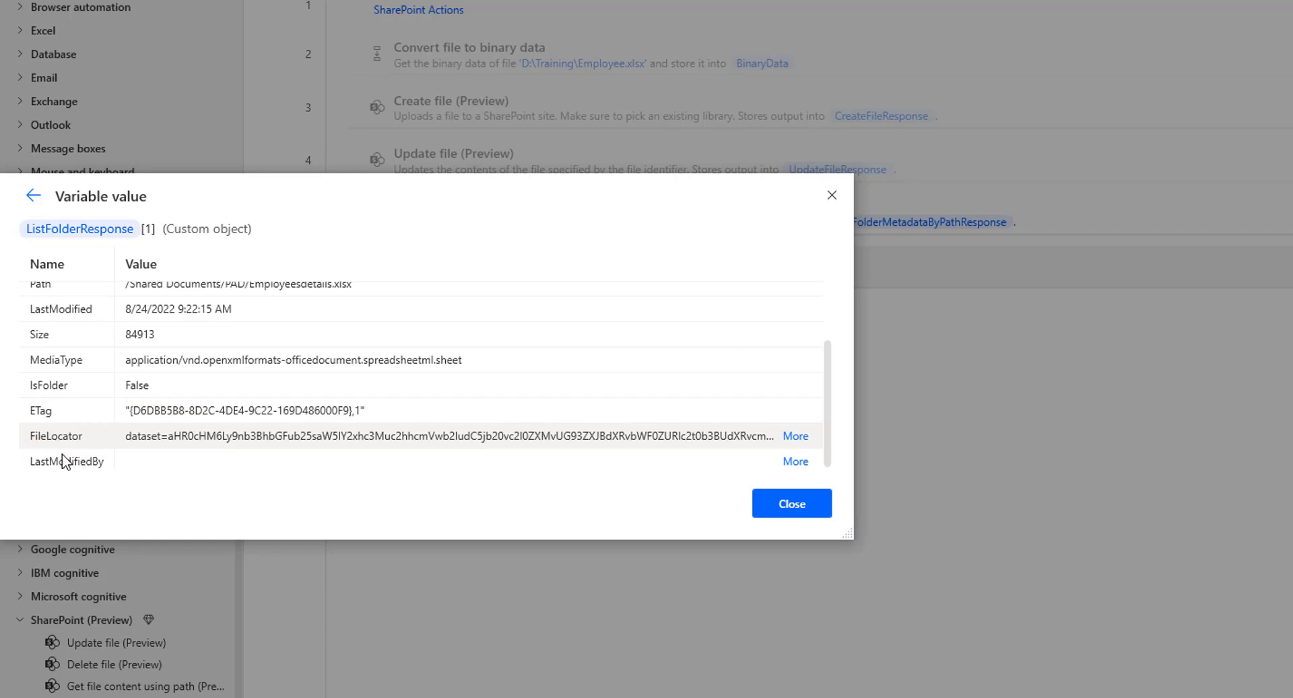
scroll(62, 461, "down", 1)
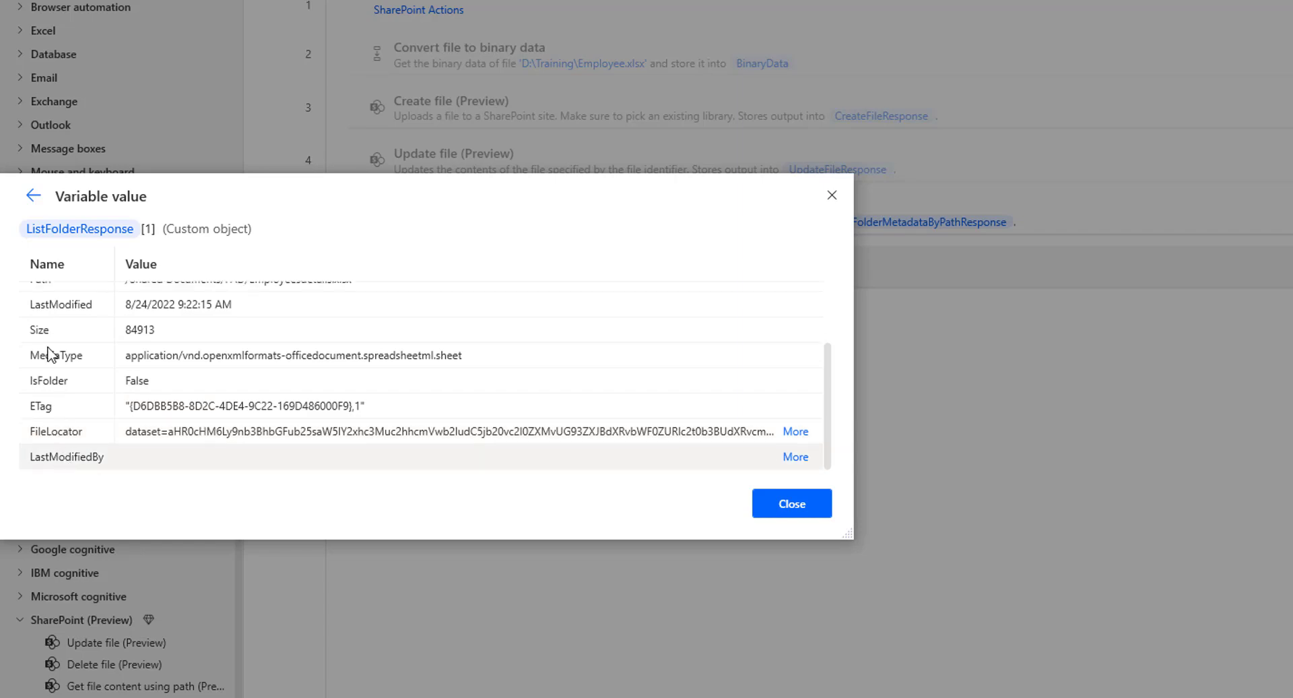
left_click(33, 197)
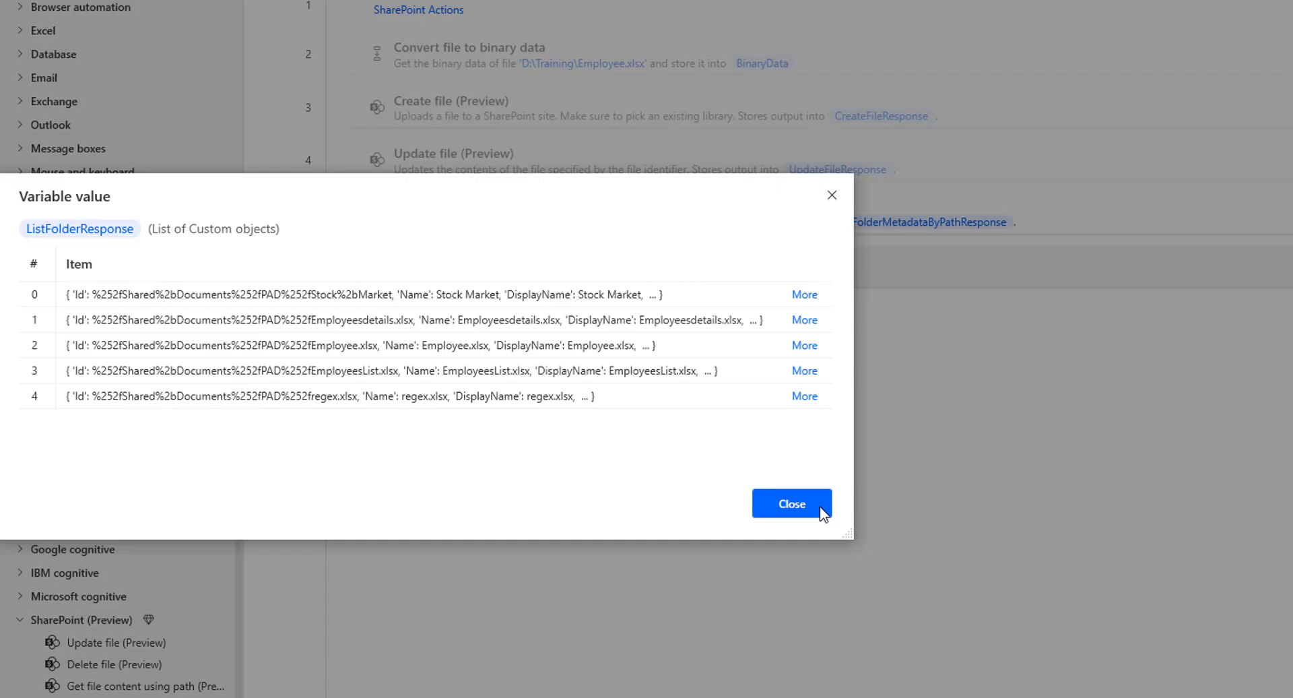
left_click(820, 509)
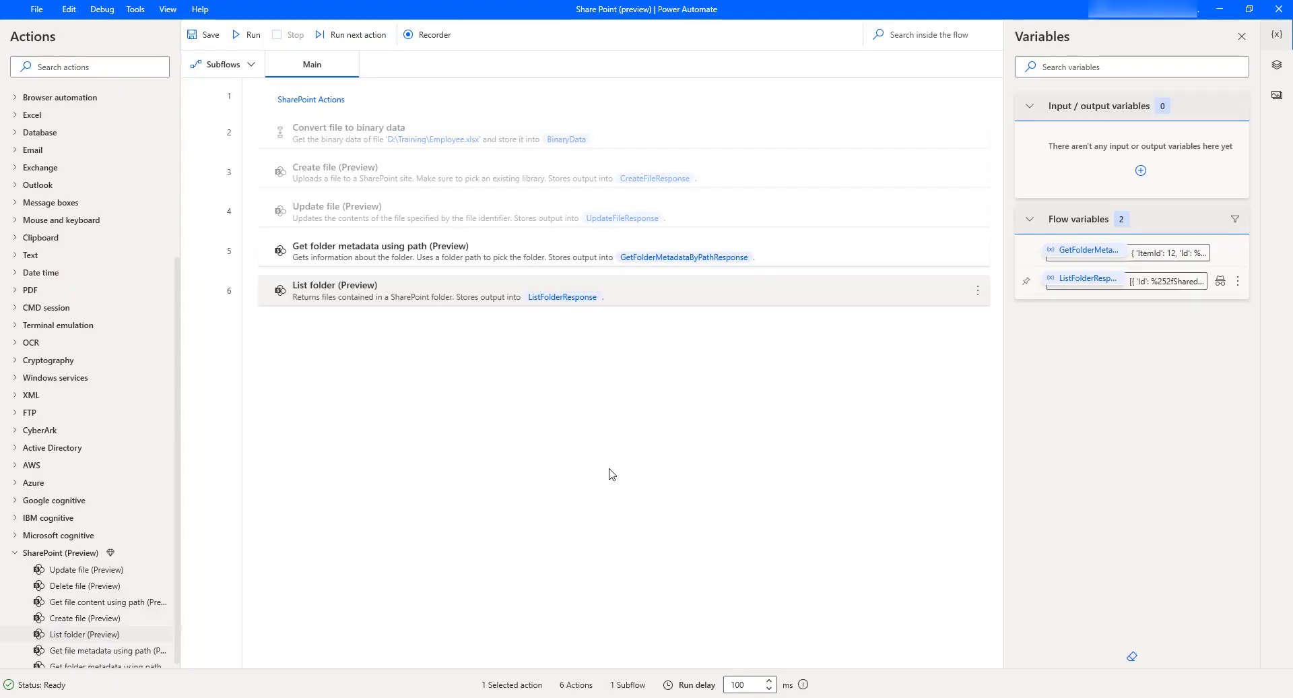
Step: Review the site address and folder path of the Get folder metadata using path action, leaving it without saving
left_click(408, 254)
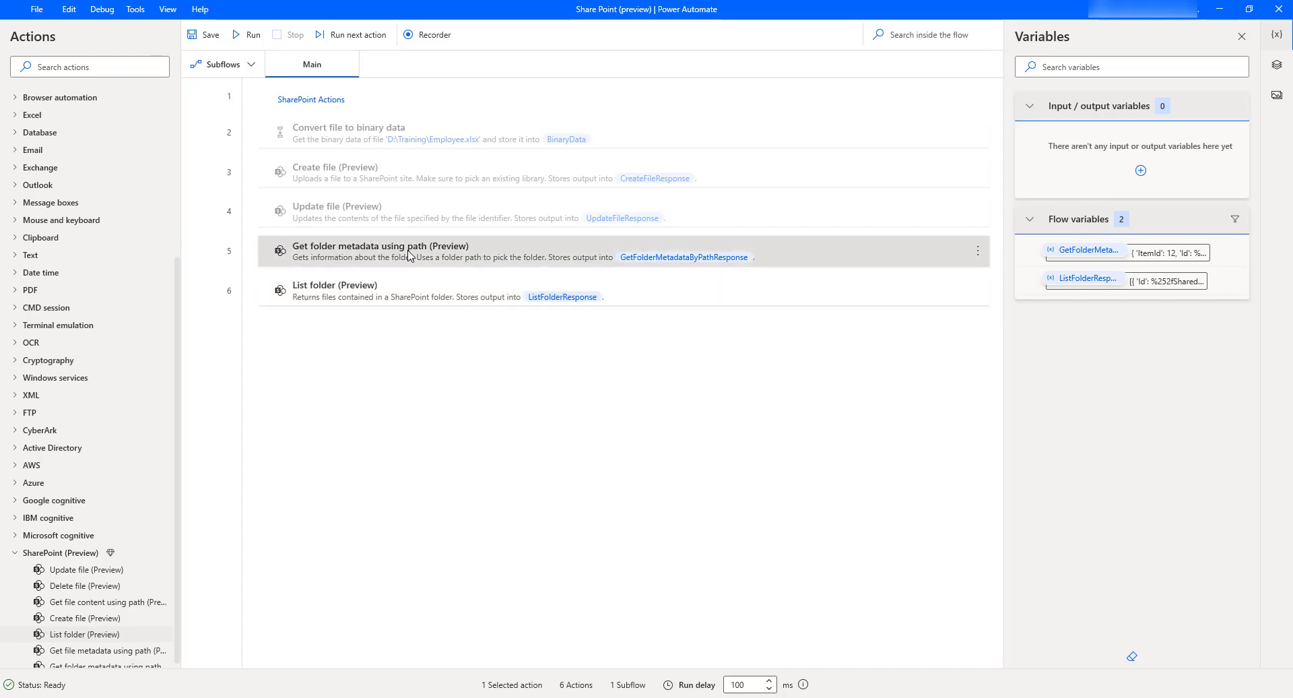
double_click(409, 255)
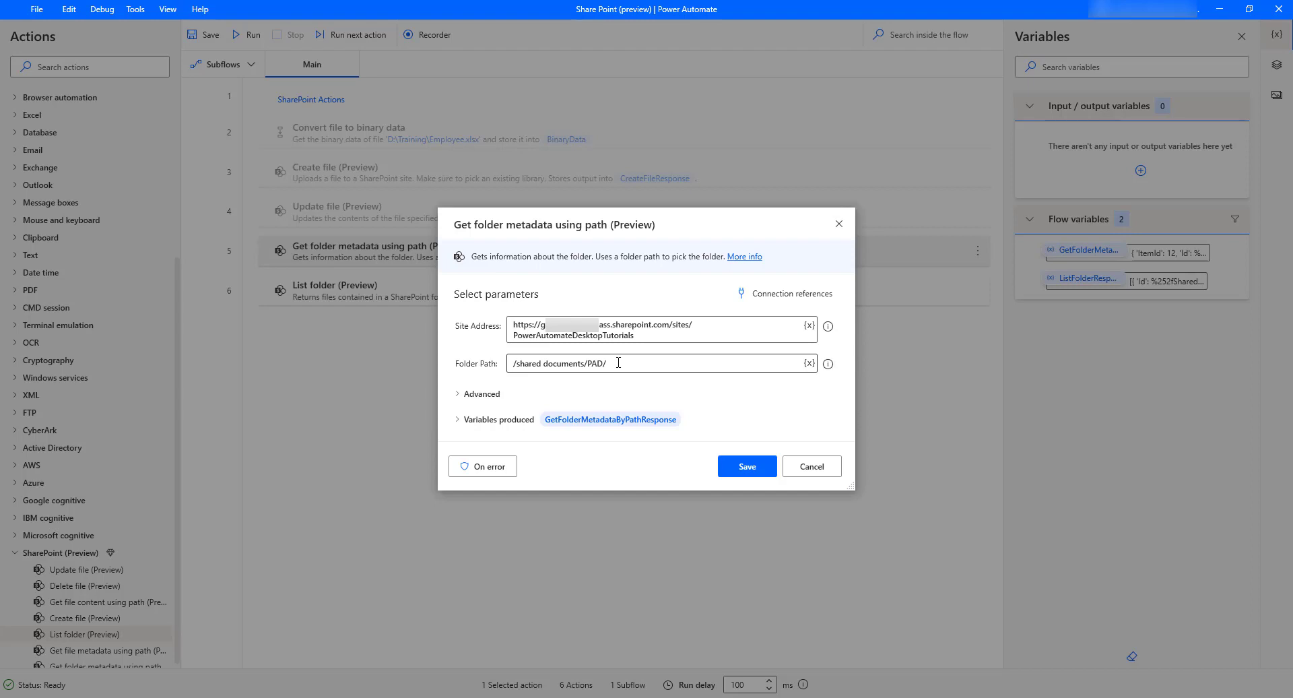
left_click(812, 466)
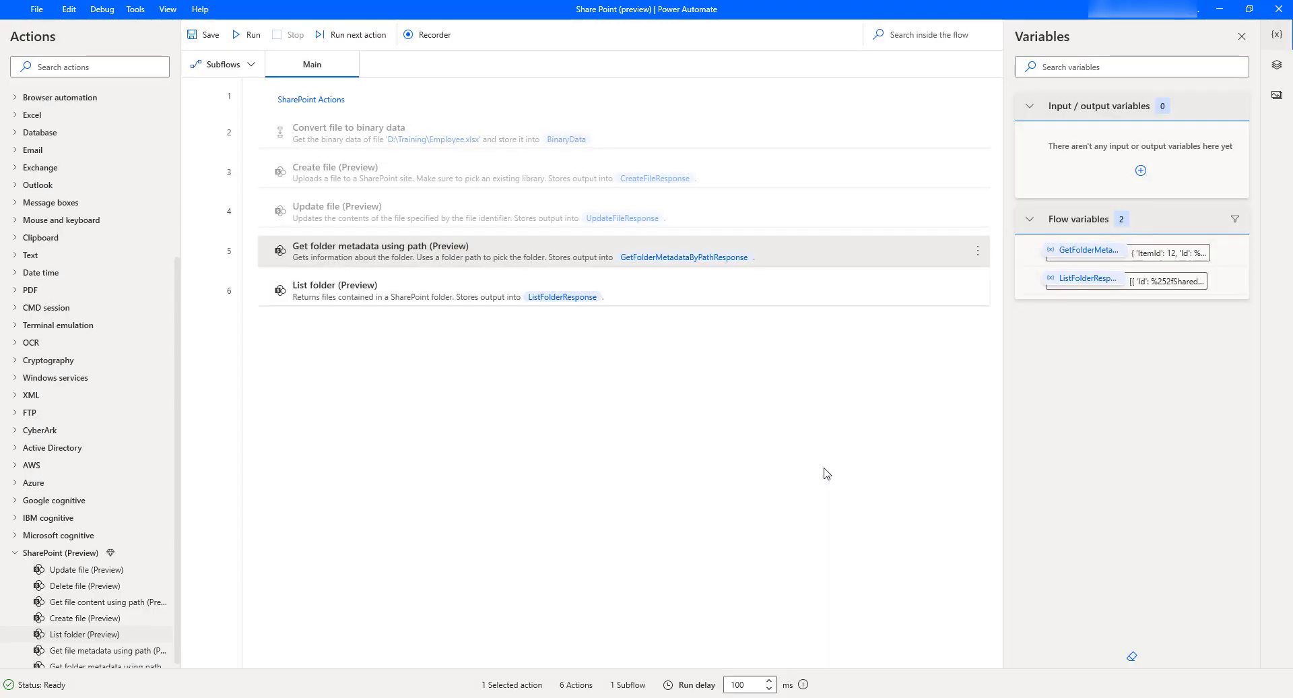